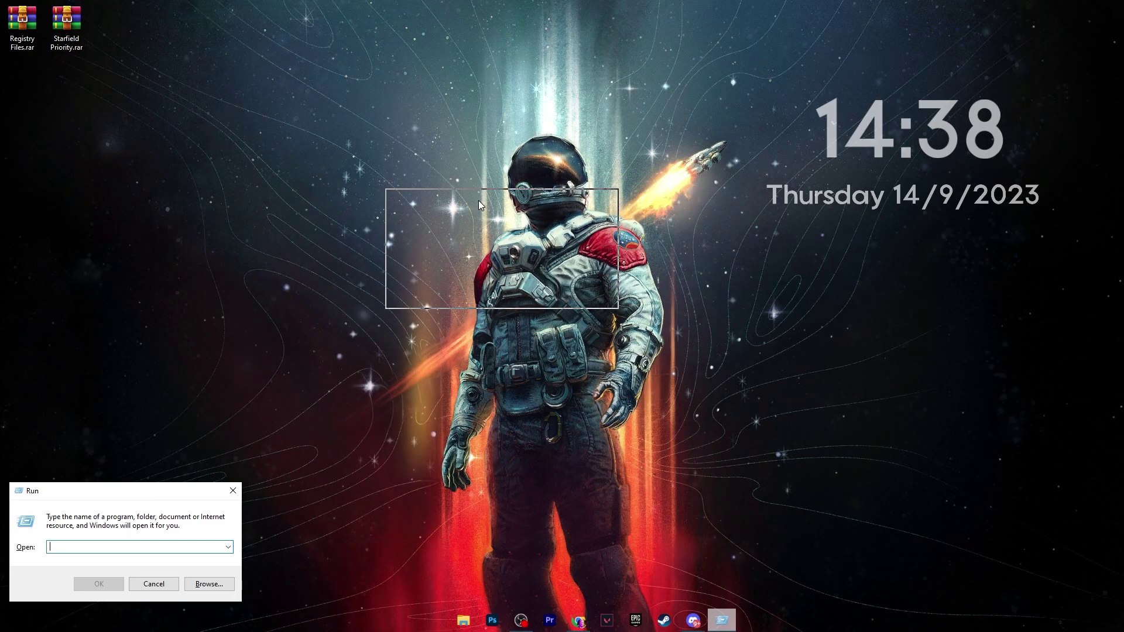
{"action": "type", "text": "gpp"}
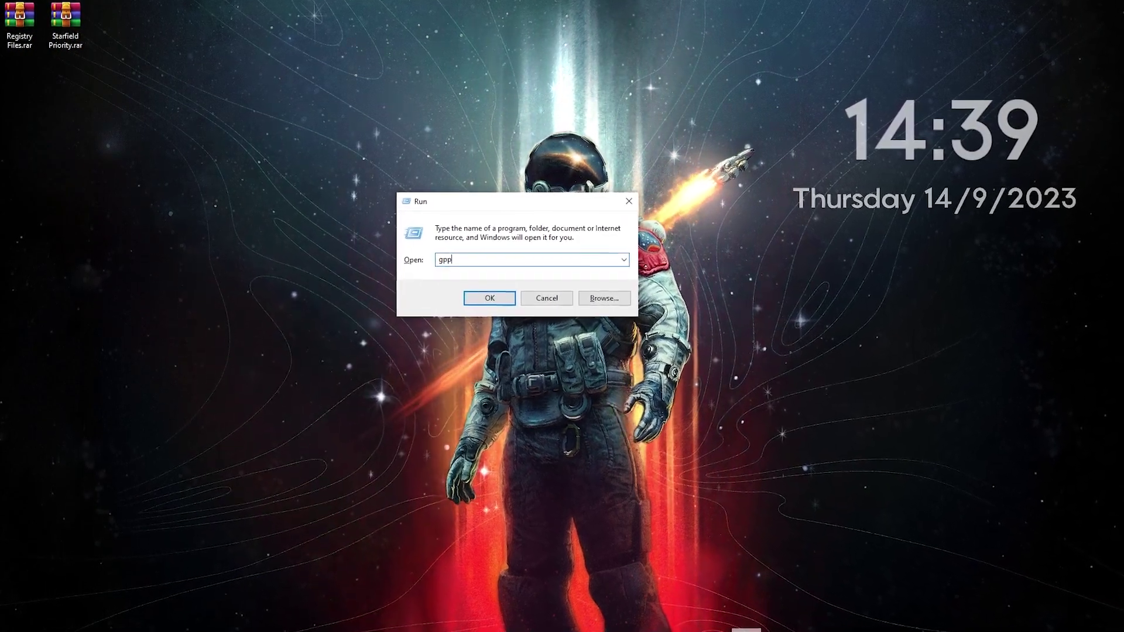
Launch gpedit.msc and browse to Administrative Templates > Windows Components > App Privacy
{"action": "key", "text": "BackSpace"}
{"action": "type", "text": "edit.ms"}
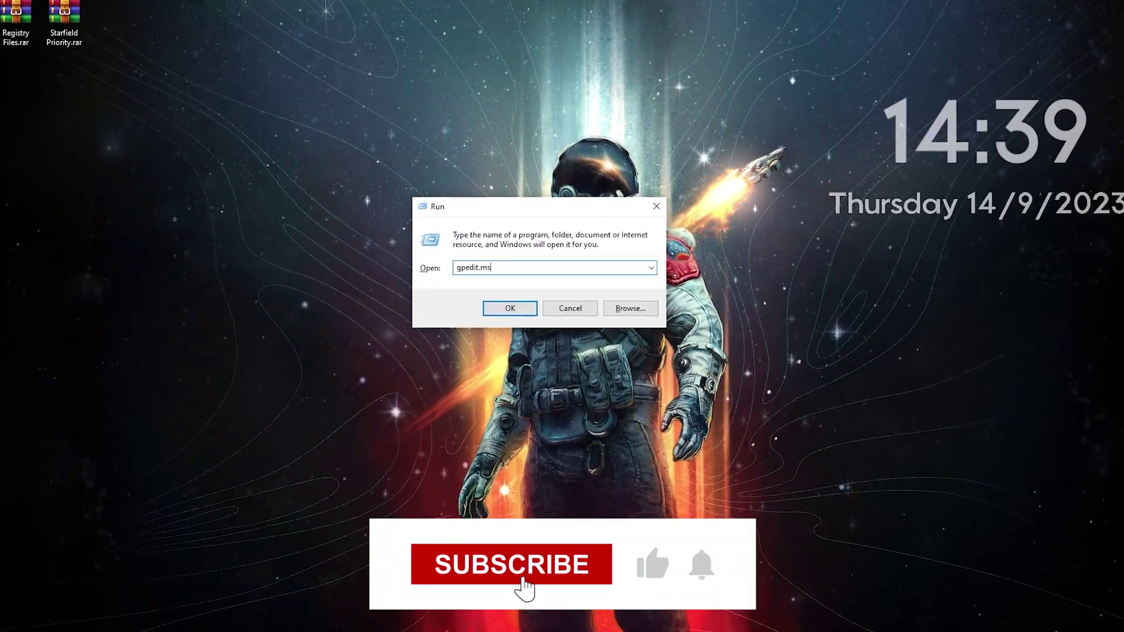
{"action": "type", "text": "c"}
{"action": "key", "text": "Return"}
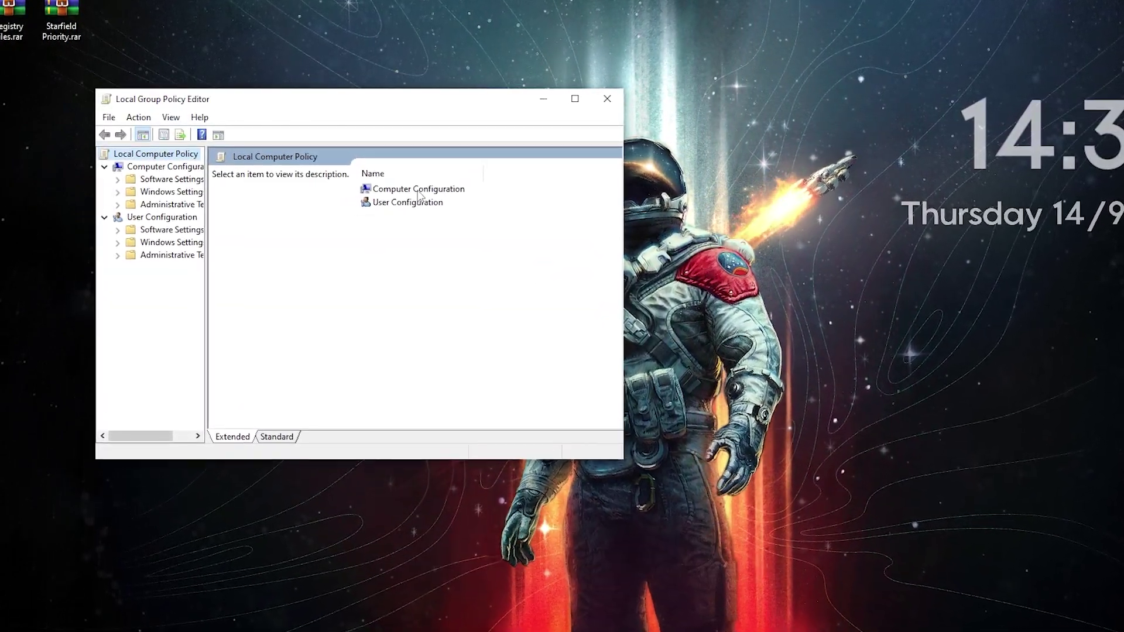
{"action": "double_click", "coordinate": [421, 192]}
{"action": "double_click", "coordinate": [427, 217]}
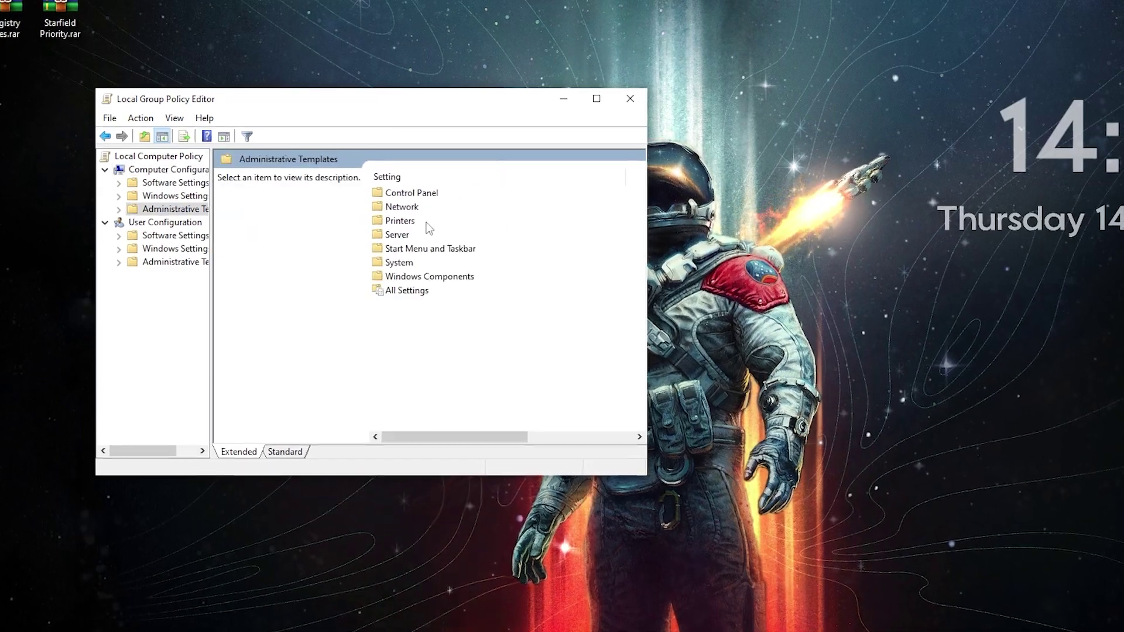
{"action": "double_click", "coordinate": [429, 277]}
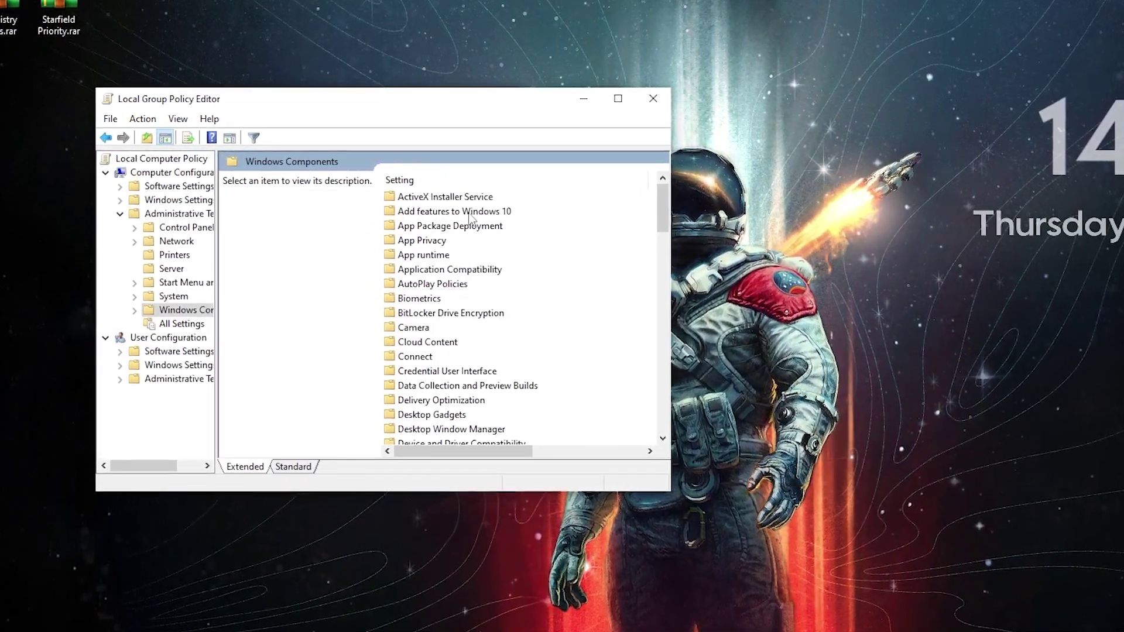
{"action": "double_click", "coordinate": [421, 241]}
{"action": "scroll", "coordinate": [463, 300], "scroll_direction": "down", "scroll_amount": 2}
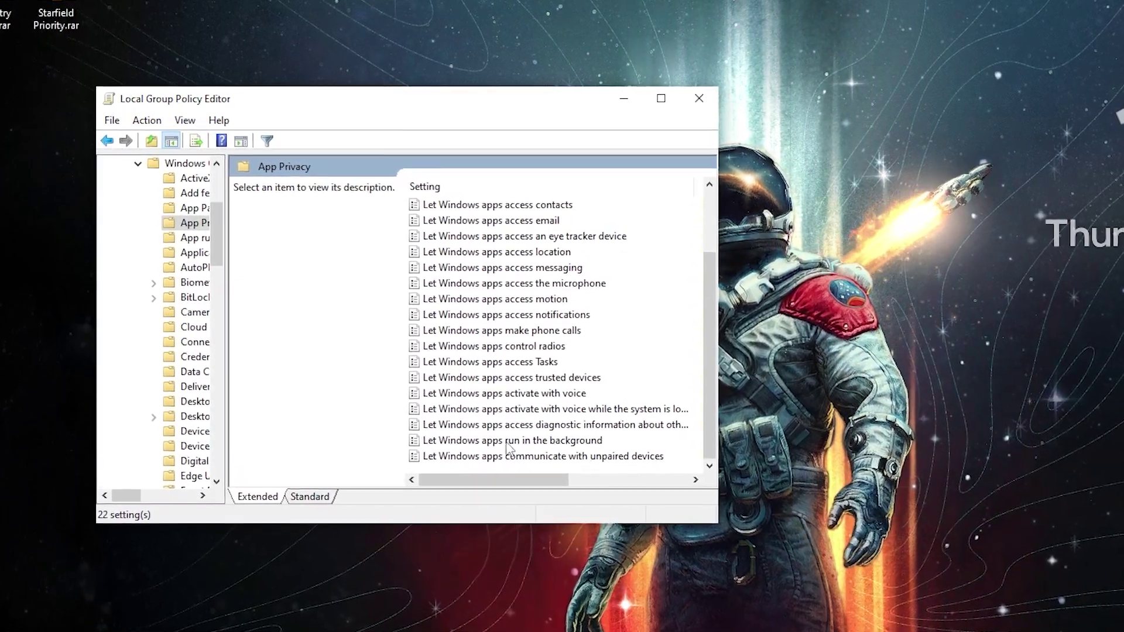
Enable 'Let Windows apps run in the background' with Force Deny as the all-apps default
{"action": "right_click", "coordinate": [583, 445]}
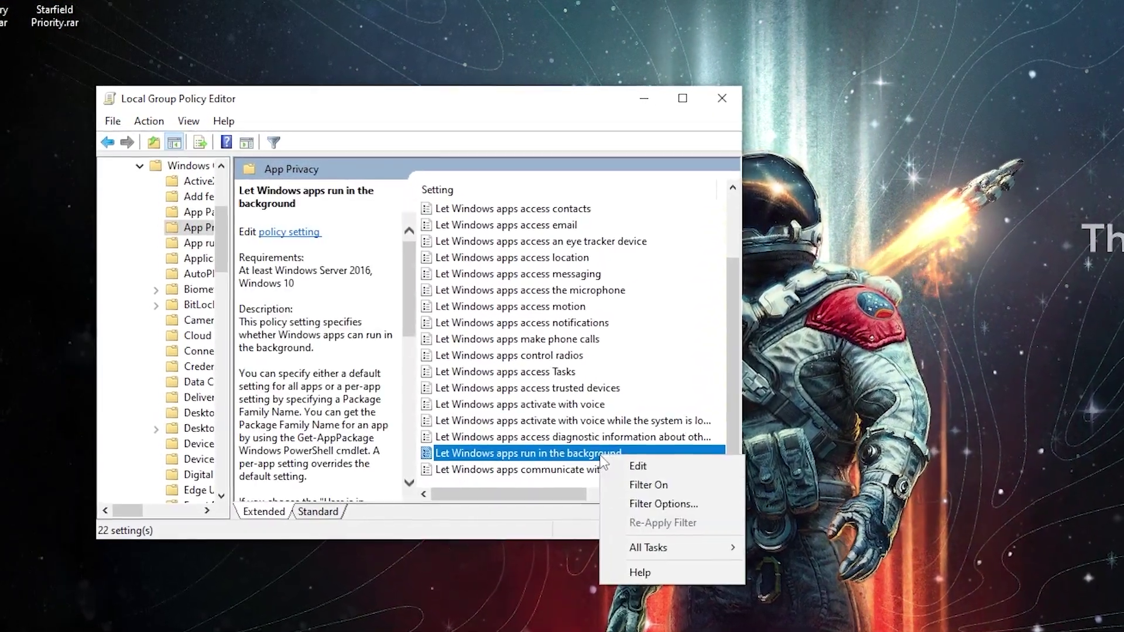
{"action": "left_click", "coordinate": [639, 466]}
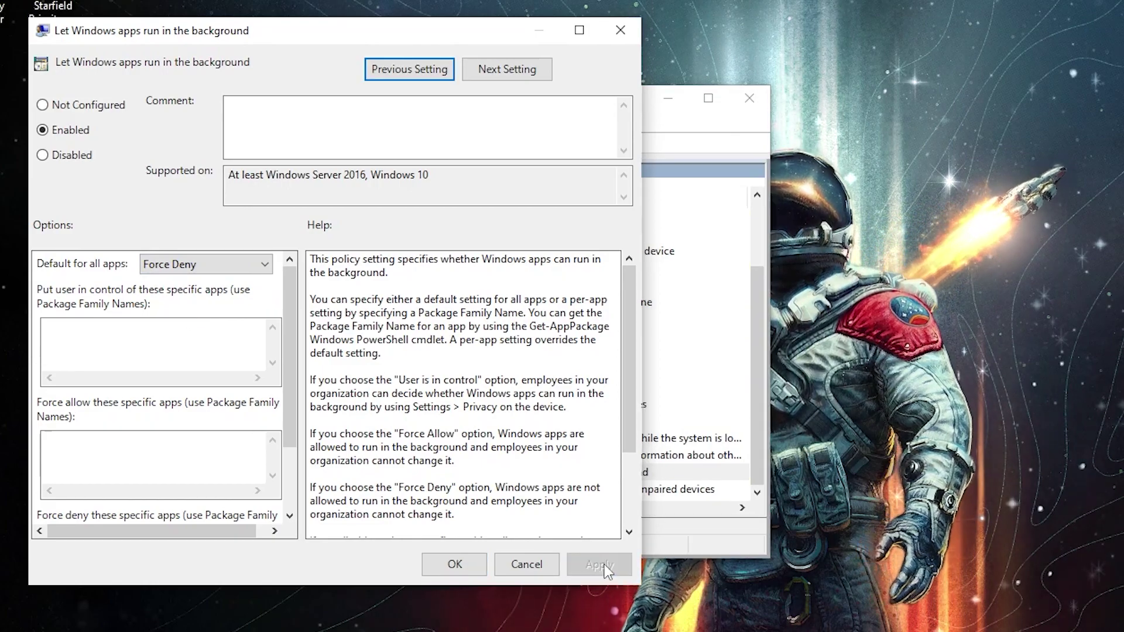
{"action": "left_click", "coordinate": [459, 569]}
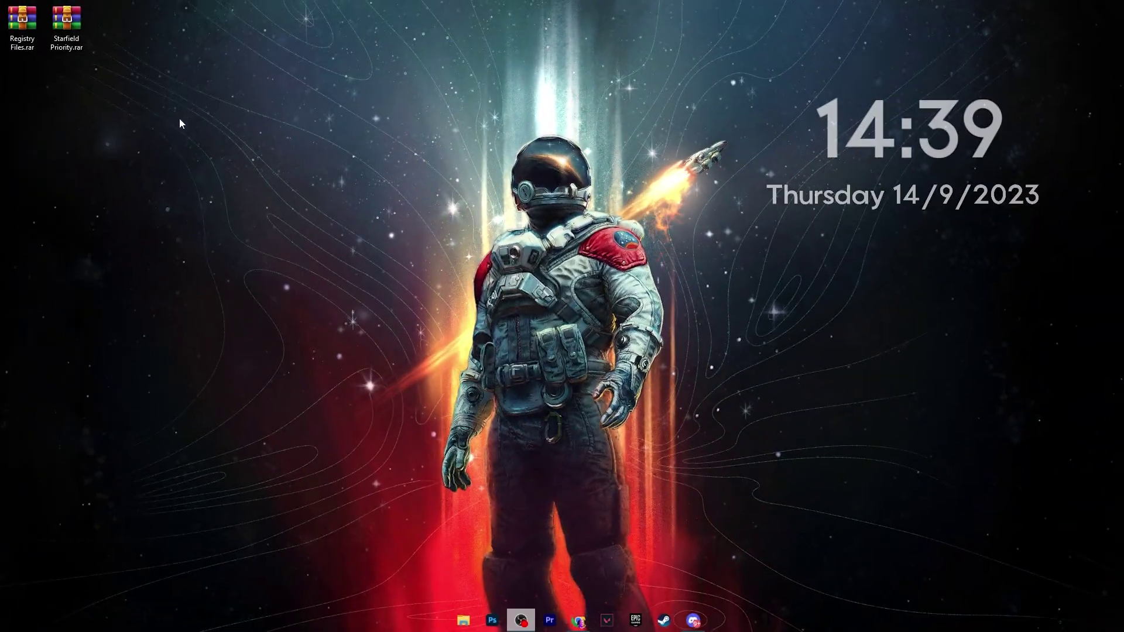
Move the two .rar archives to mid-screen and minimise Discord to reveal the desktop
{"action": "left_click_drag", "start_coordinate": [85, 102], "coordinate": [317, 214]}
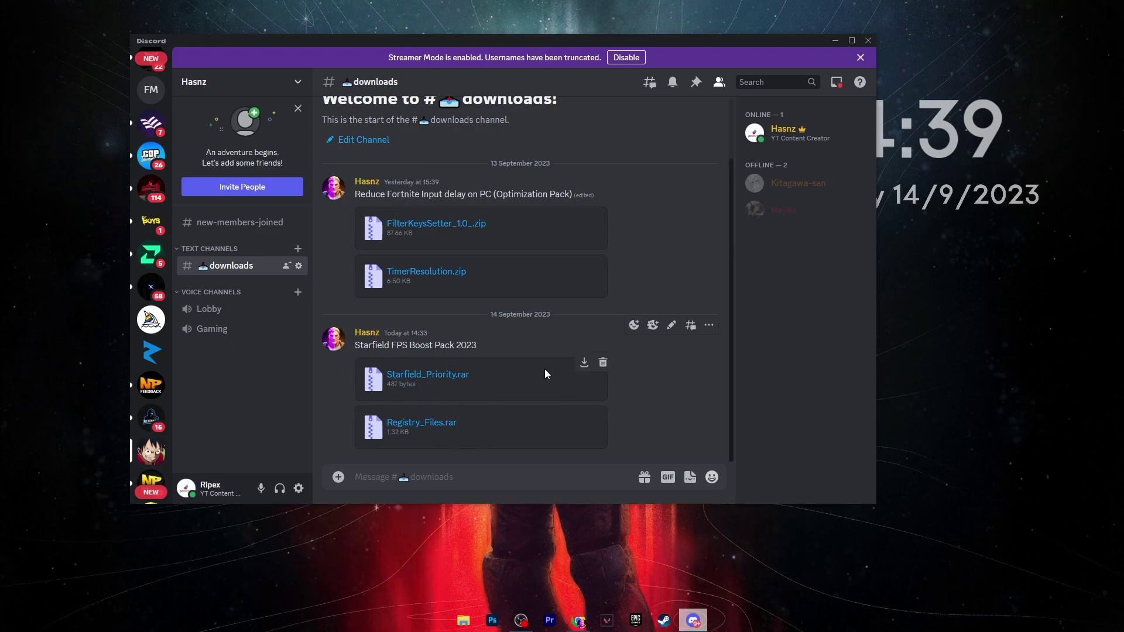
{"action": "left_click", "coordinate": [835, 42]}
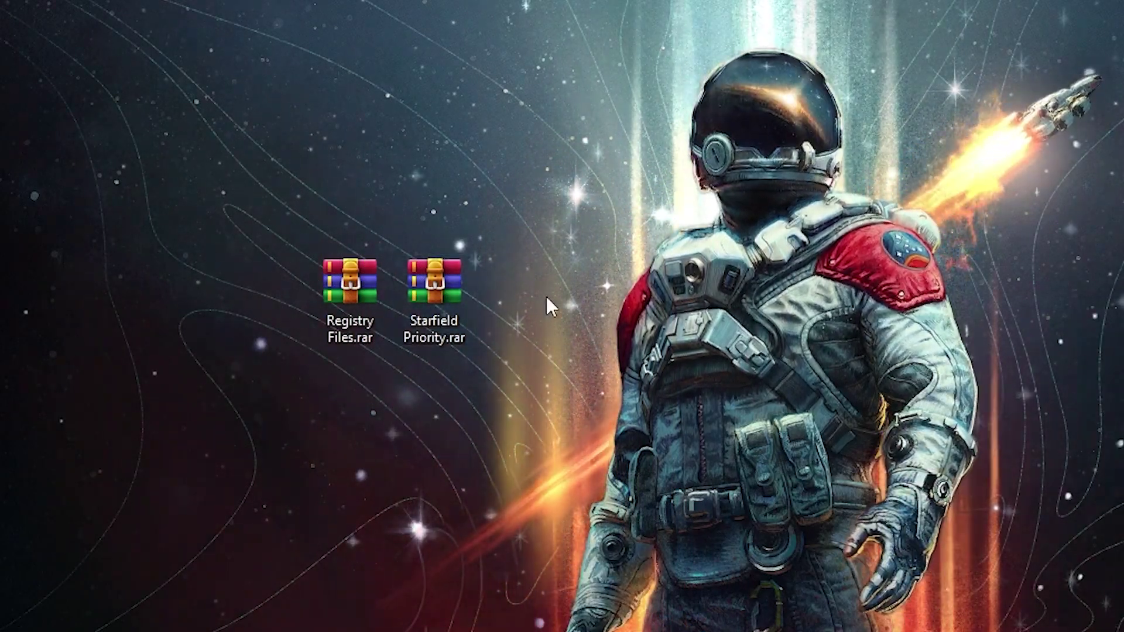
Extract Default Priority.reg and High Priority.reg from Starfield Priority.rar onto the desktop
{"action": "double_click", "coordinate": [446, 278]}
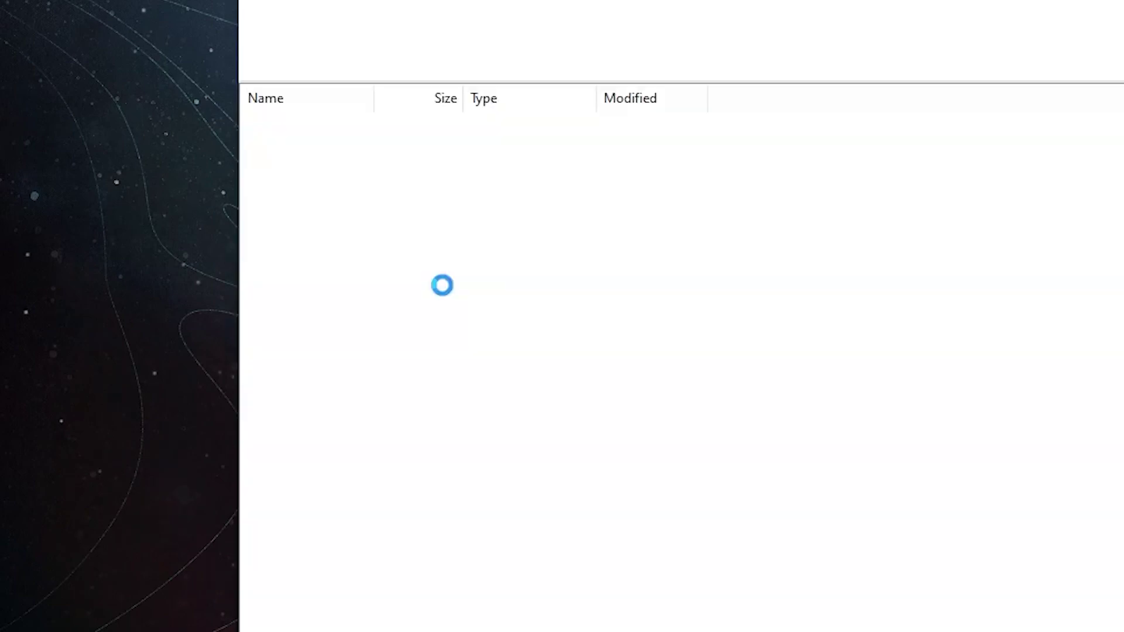
{"action": "mouse_move", "coordinate": [330, 212]}
{"action": "left_mouse_down"}
{"action": "mouse_move", "coordinate": [292, 152]}
{"action": "mouse_move", "coordinate": [93, 189]}
{"action": "left_mouse_up"}
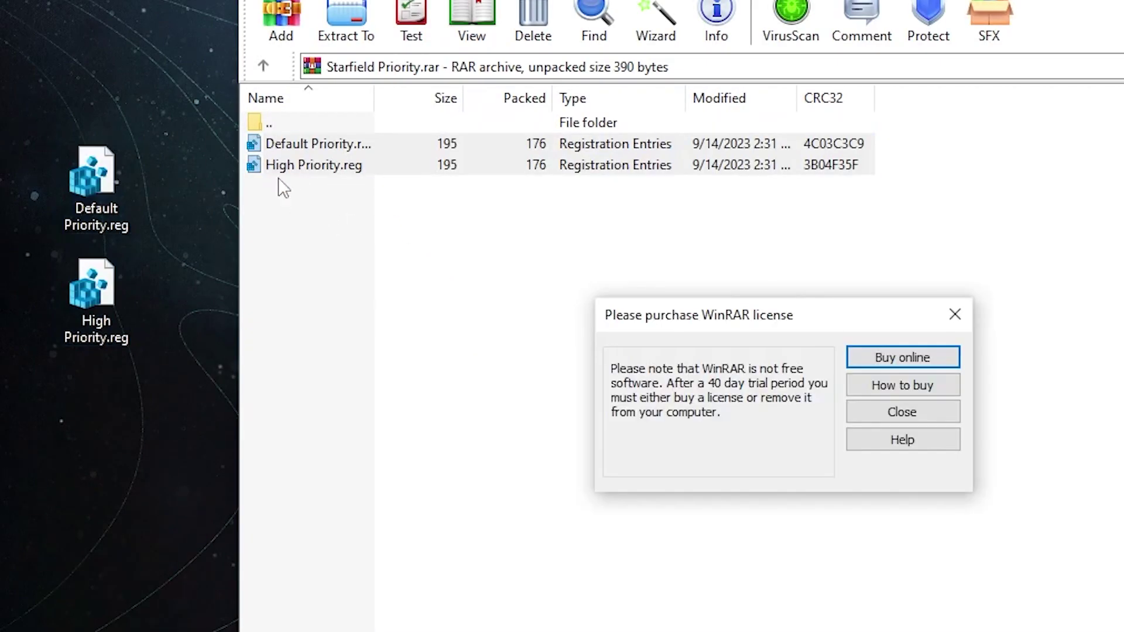
{"action": "left_click", "coordinate": [954, 314]}
{"action": "key", "text": "alt+F4"}
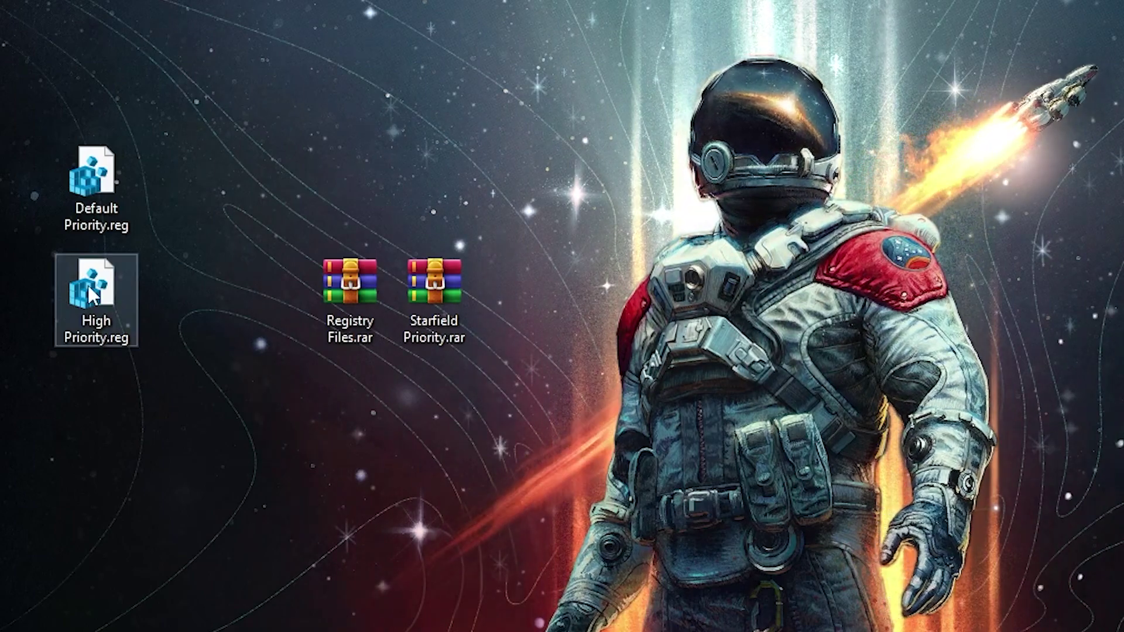
Merge High Priority.reg into the registry, accepting every confirmation
{"action": "double_click", "coordinate": [92, 295]}
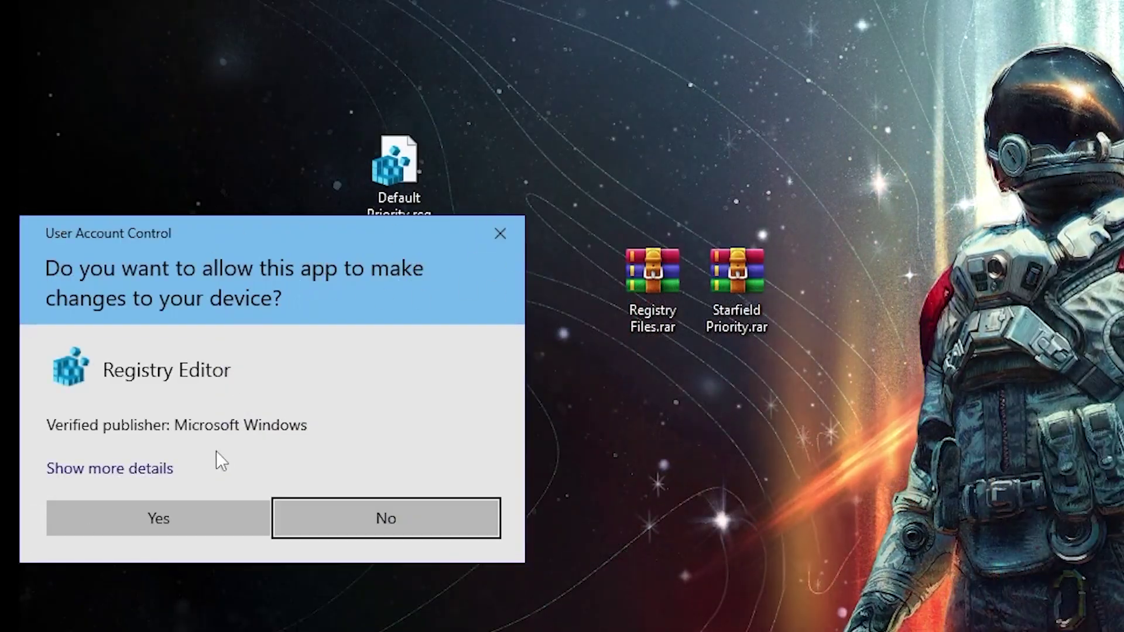
{"action": "left_click", "coordinate": [165, 522]}
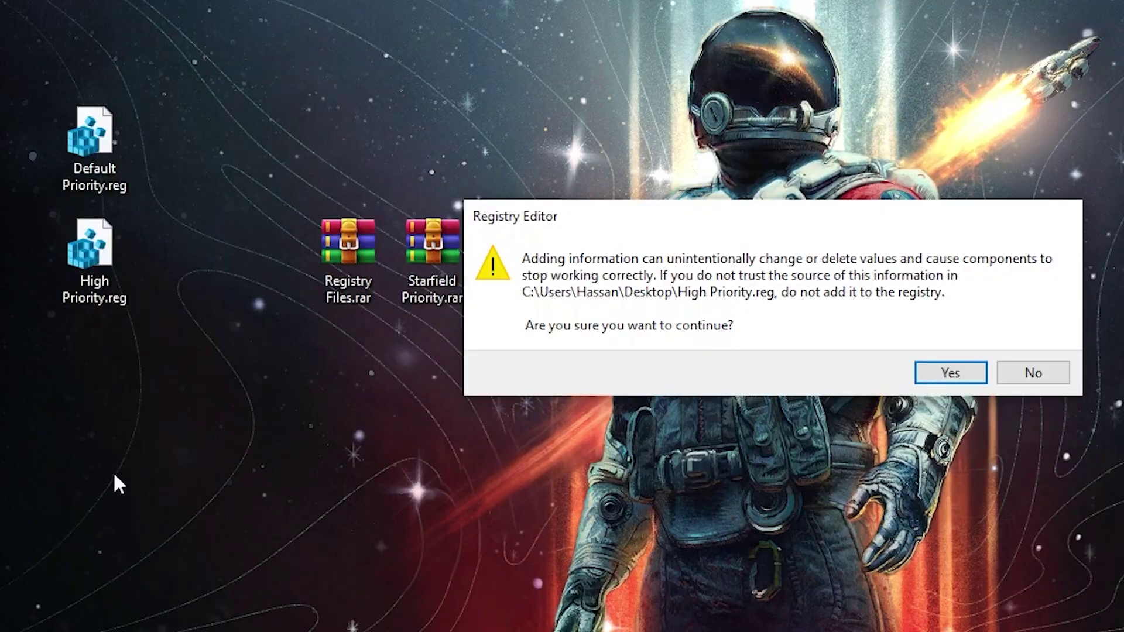
{"action": "left_click", "coordinate": [967, 386]}
{"action": "left_click", "coordinate": [1017, 351]}
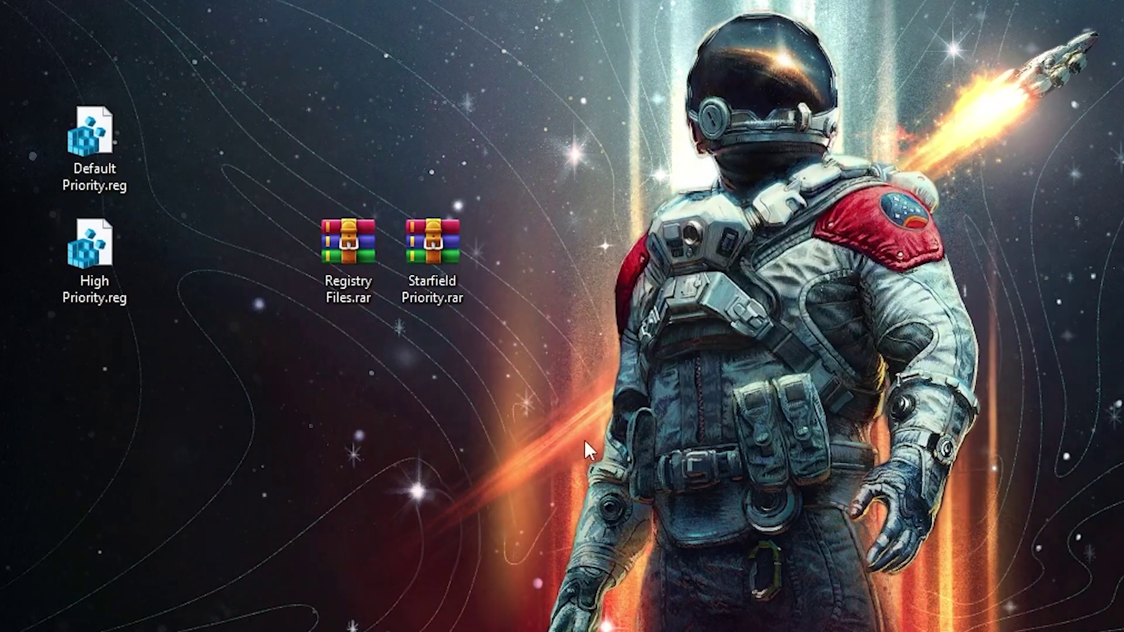
{"action": "left_click_drag", "start_coordinate": [185, 94], "coordinate": [62, 300]}
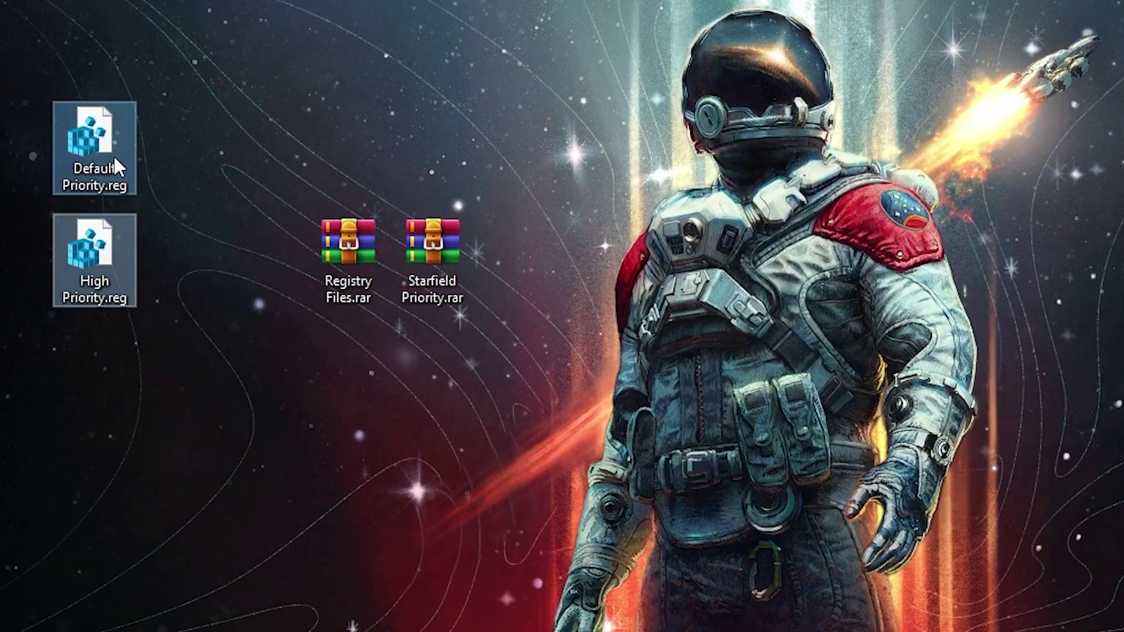
Delete both priority .reg files, then extract Registry Files.rar's folder to the desktop and open it
{"action": "key", "text": "Delete"}
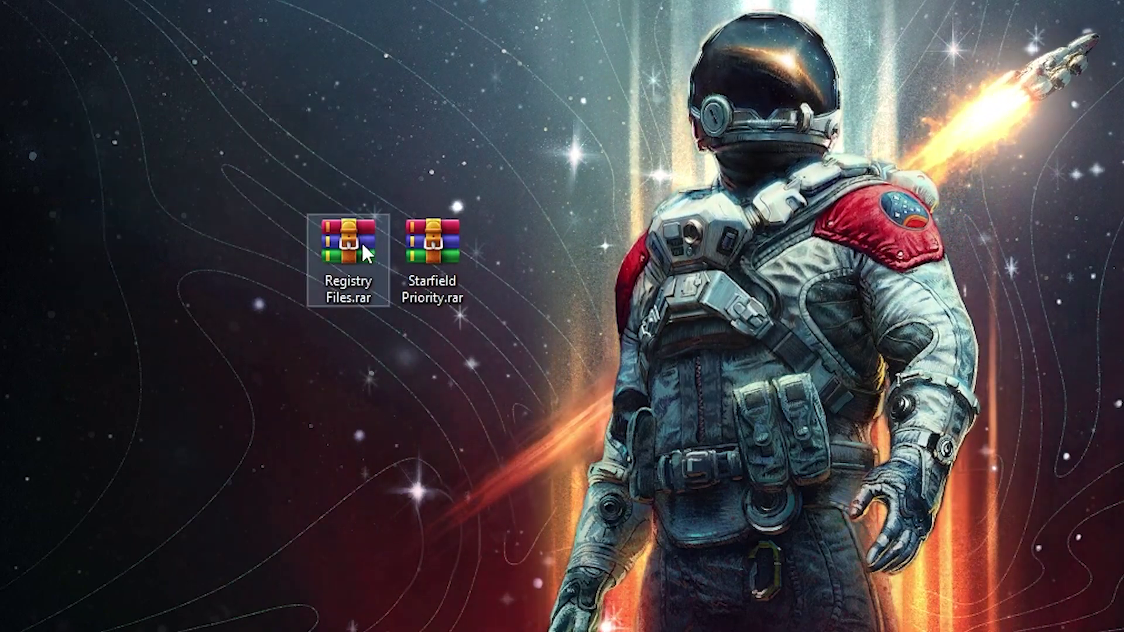
{"action": "double_click", "coordinate": [332, 239]}
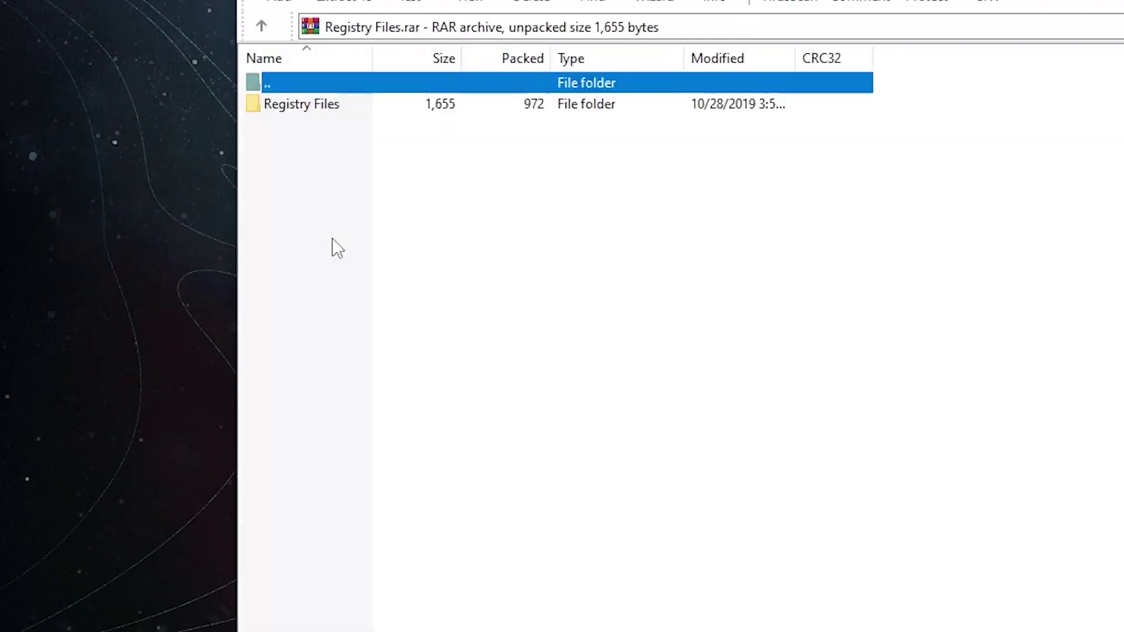
{"action": "left_click_drag", "start_coordinate": [303, 104], "coordinate": [171, 164]}
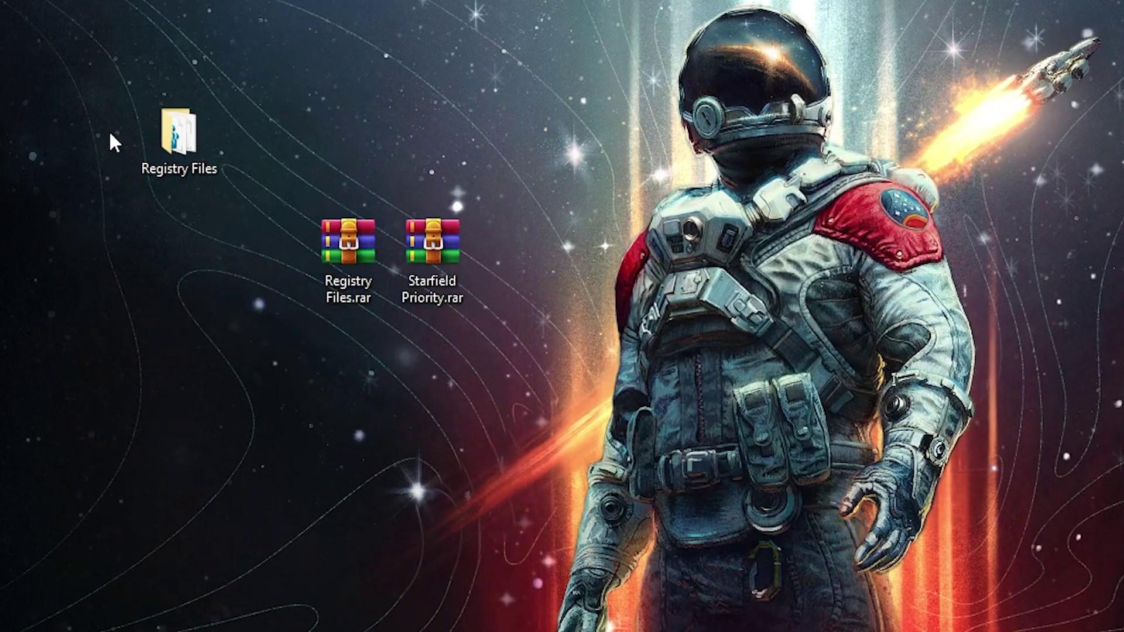
{"action": "double_click", "coordinate": [205, 130]}
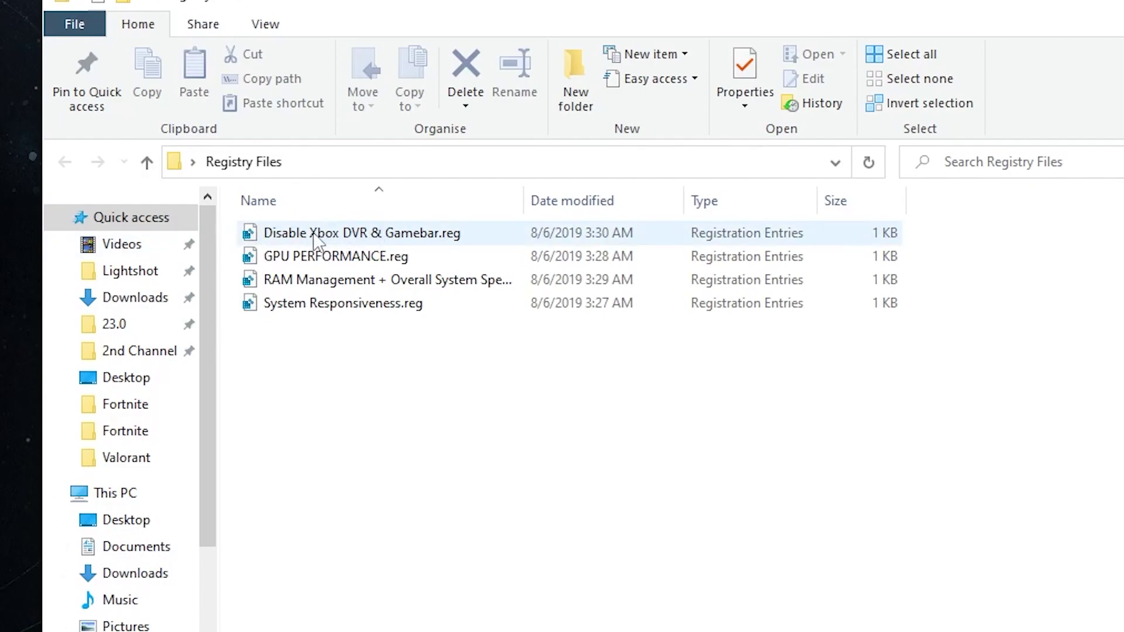
Merge the Disable Xbox DVR & Gamebar and GPU PERFORMANCE tweaks into the registry
{"action": "double_click", "coordinate": [450, 237]}
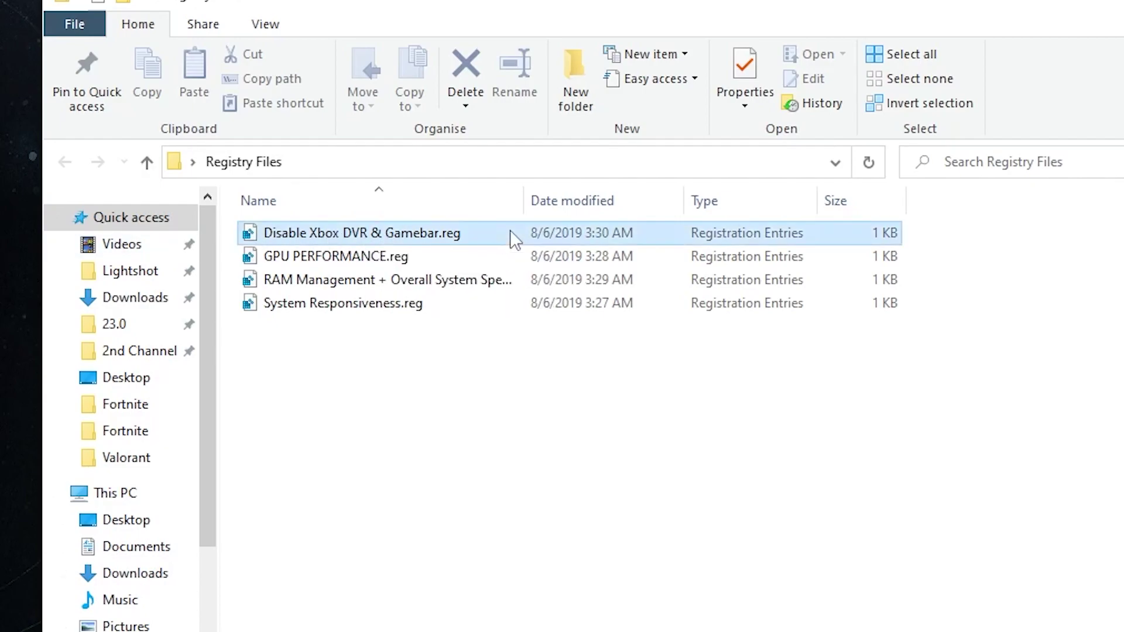
{"action": "left_click", "coordinate": [581, 557]}
{"action": "left_click", "coordinate": [925, 386]}
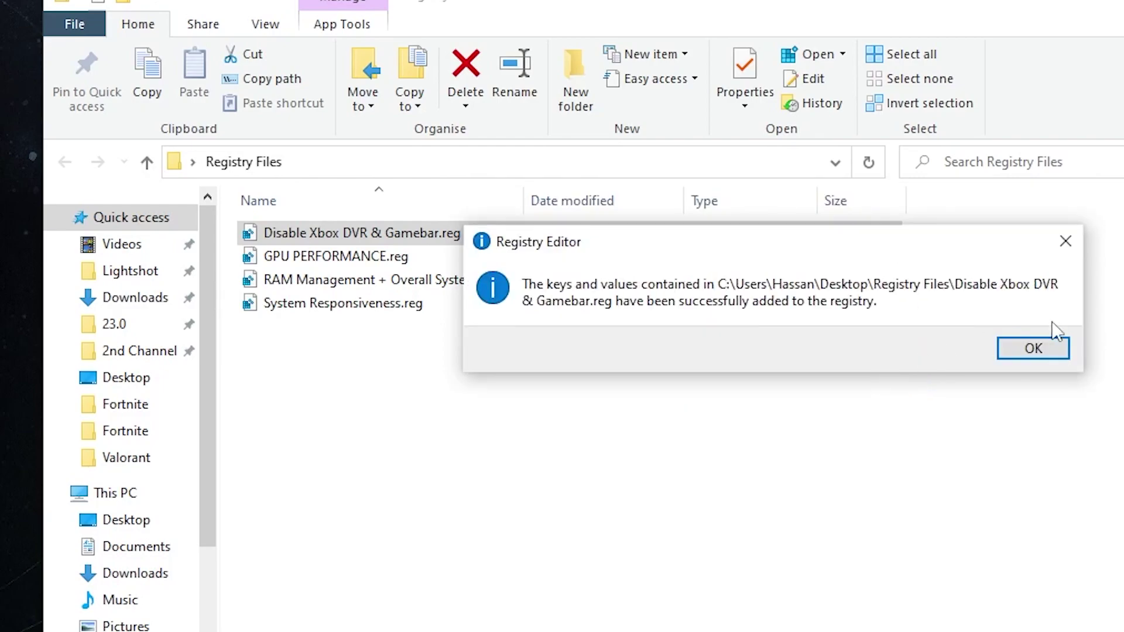
{"action": "left_click", "coordinate": [1034, 347]}
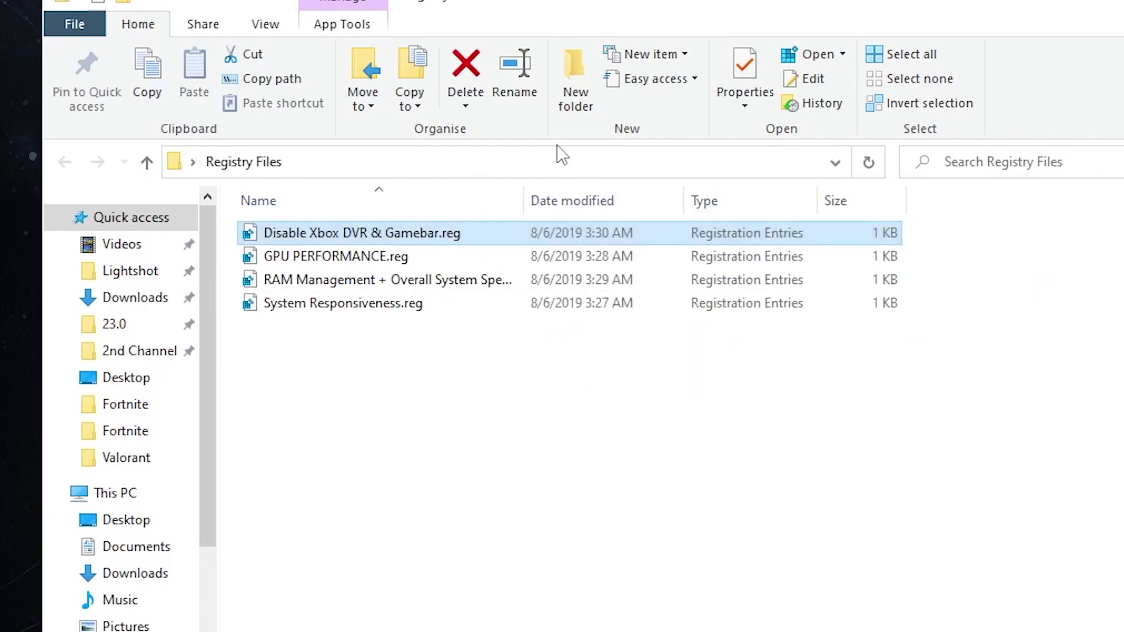
{"action": "double_click", "coordinate": [360, 257]}
{"action": "left_click", "coordinate": [539, 571]}
{"action": "left_click", "coordinate": [946, 383]}
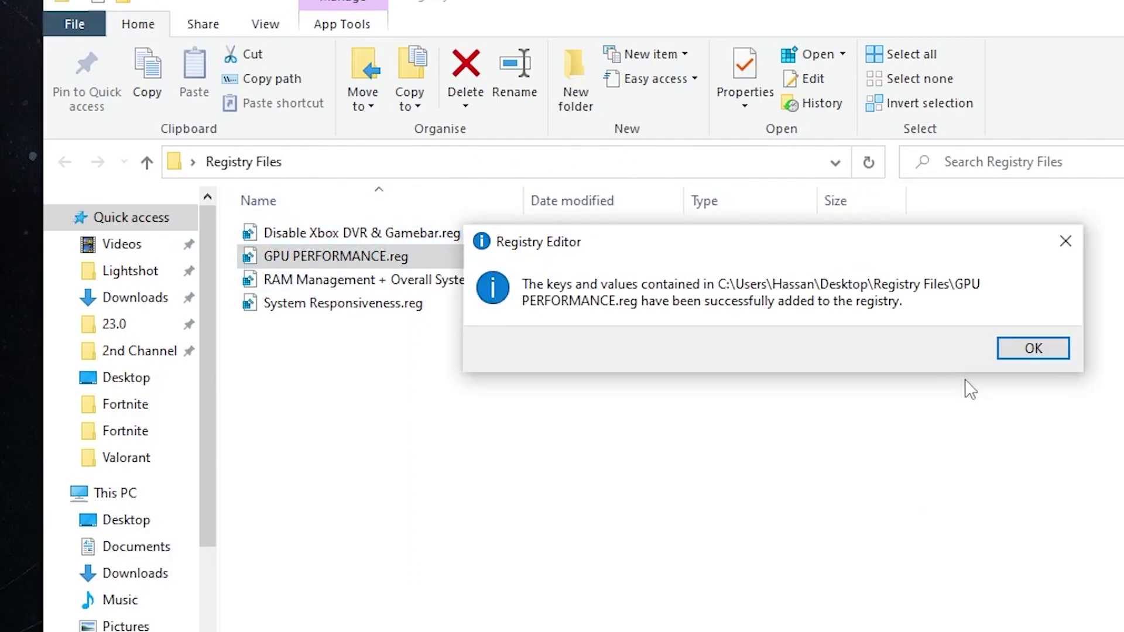
{"action": "left_click", "coordinate": [1034, 349]}
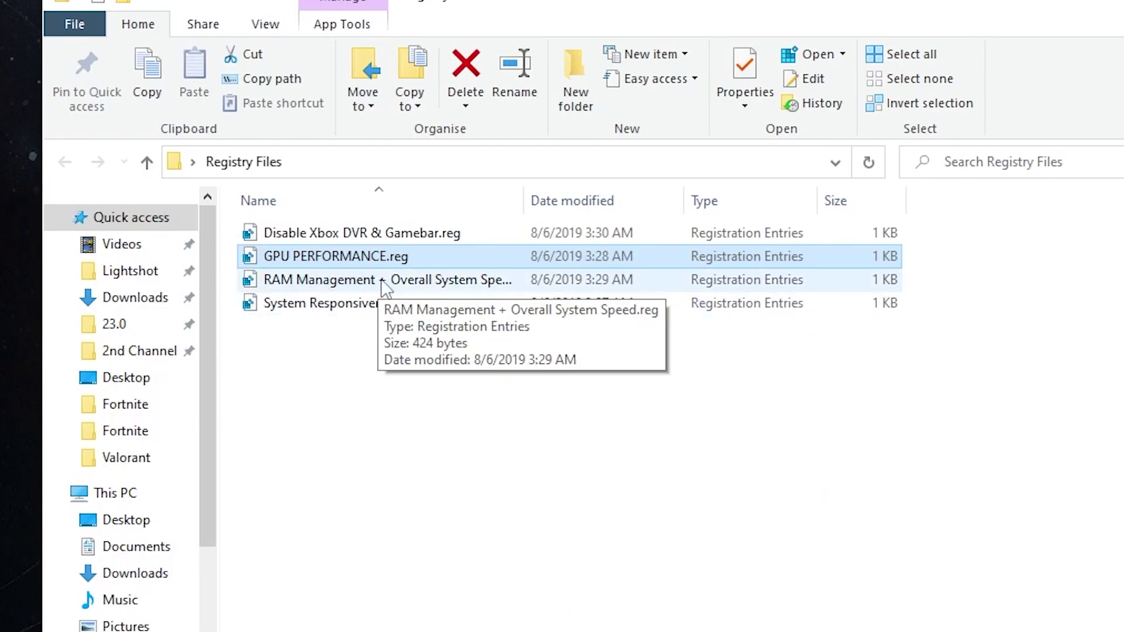
Merge the RAM Management and System Responsiveness tweaks into the registry
{"action": "double_click", "coordinate": [456, 281]}
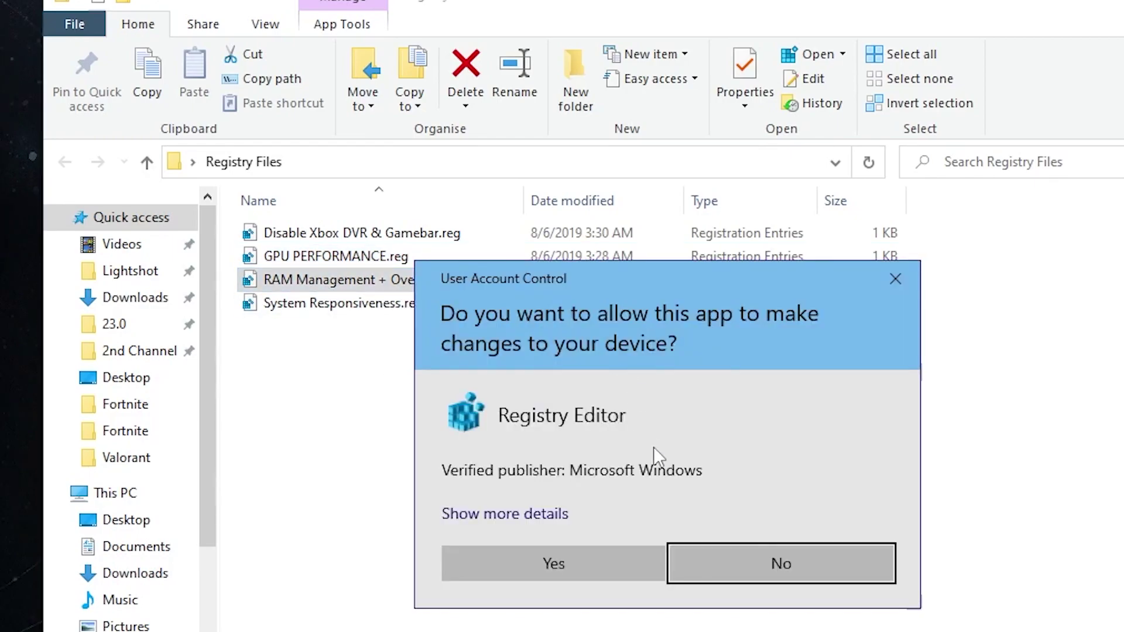
{"action": "left_click", "coordinate": [551, 562]}
{"action": "left_click", "coordinate": [946, 382]}
{"action": "left_click", "coordinate": [1033, 349]}
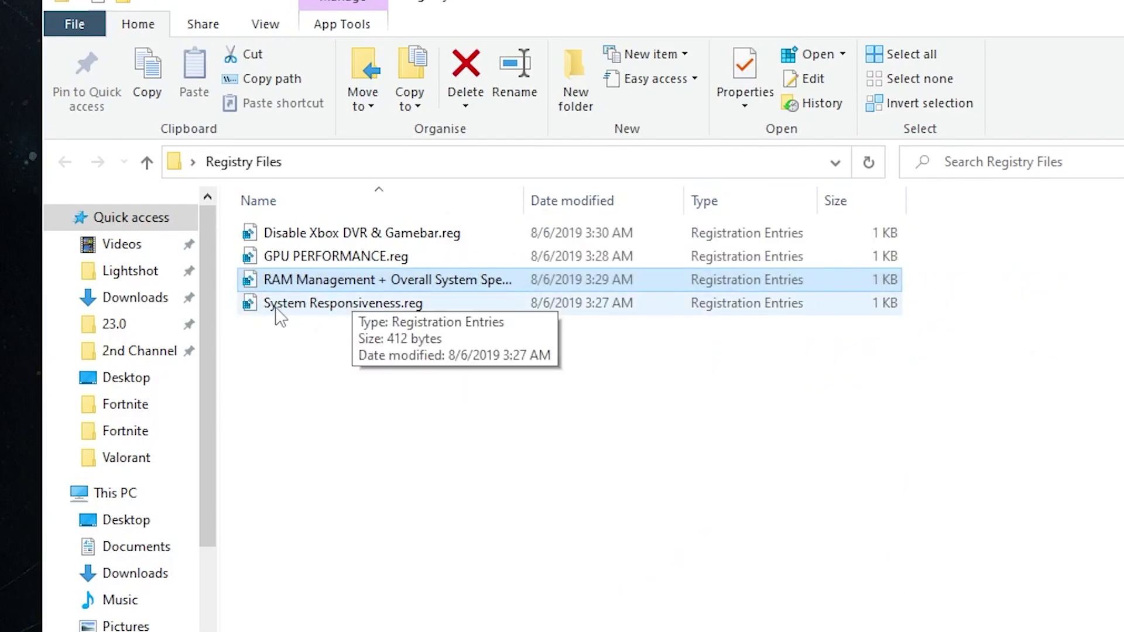
{"action": "double_click", "coordinate": [376, 304]}
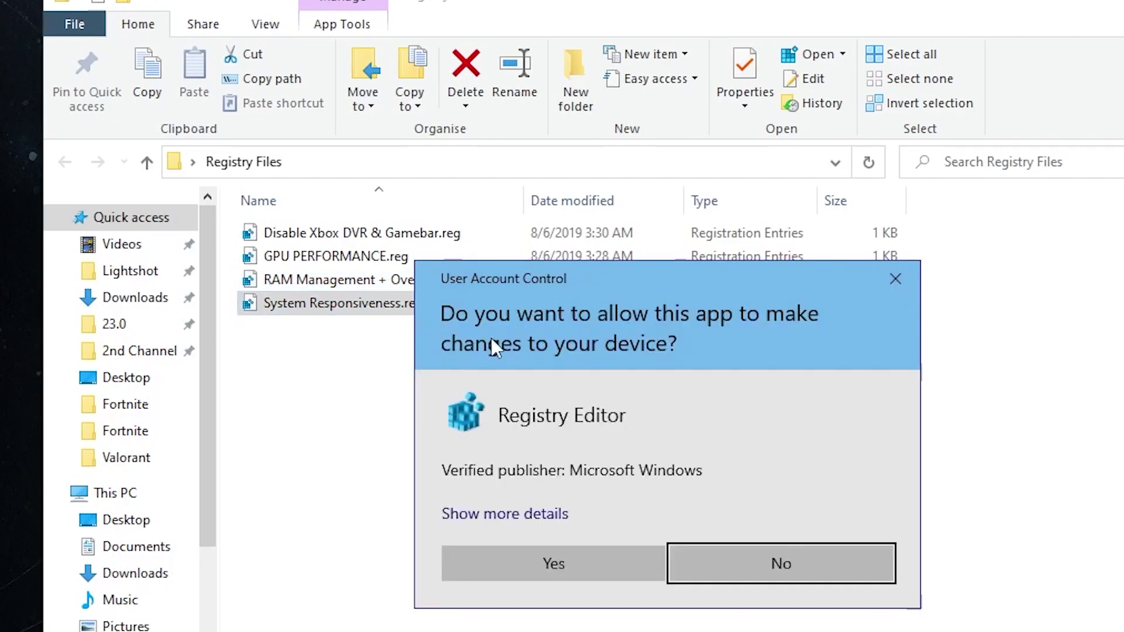
{"action": "left_click", "coordinate": [535, 559]}
{"action": "left_click", "coordinate": [939, 384]}
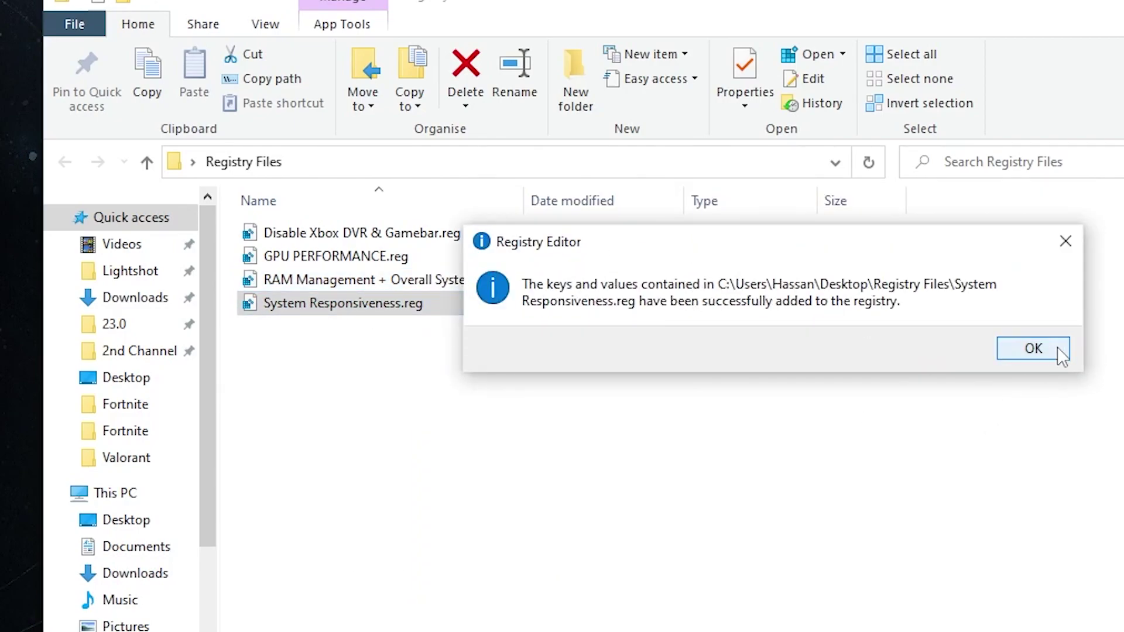
{"action": "left_click", "coordinate": [1033, 348]}
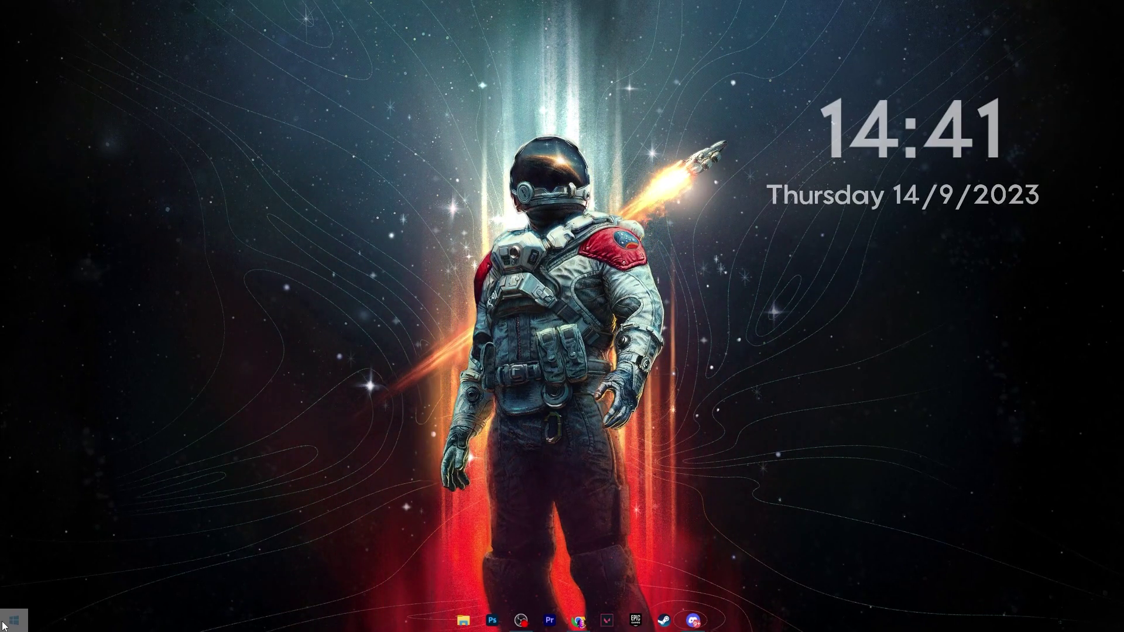
{"action": "right_click", "coordinate": [4, 626]}
{"action": "left_click", "coordinate": [50, 373]}
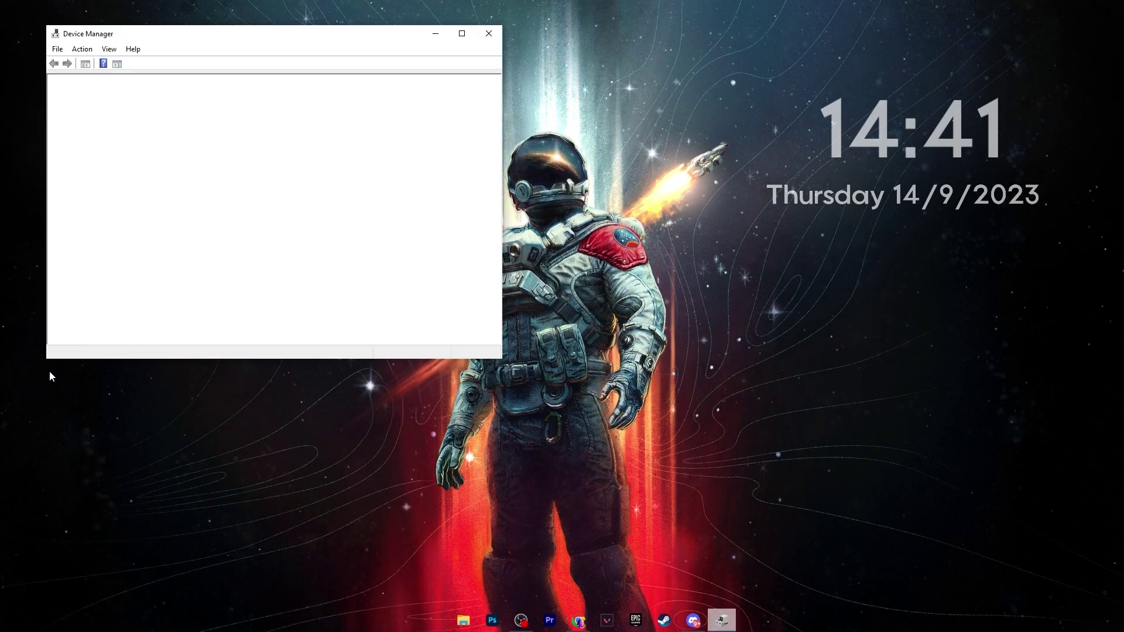
{"action": "scroll", "coordinate": [202, 206], "scroll_direction": "down", "scroll_amount": 5}
{"action": "scroll", "coordinate": [212, 191], "scroll_direction": "down", "scroll_amount": 1}
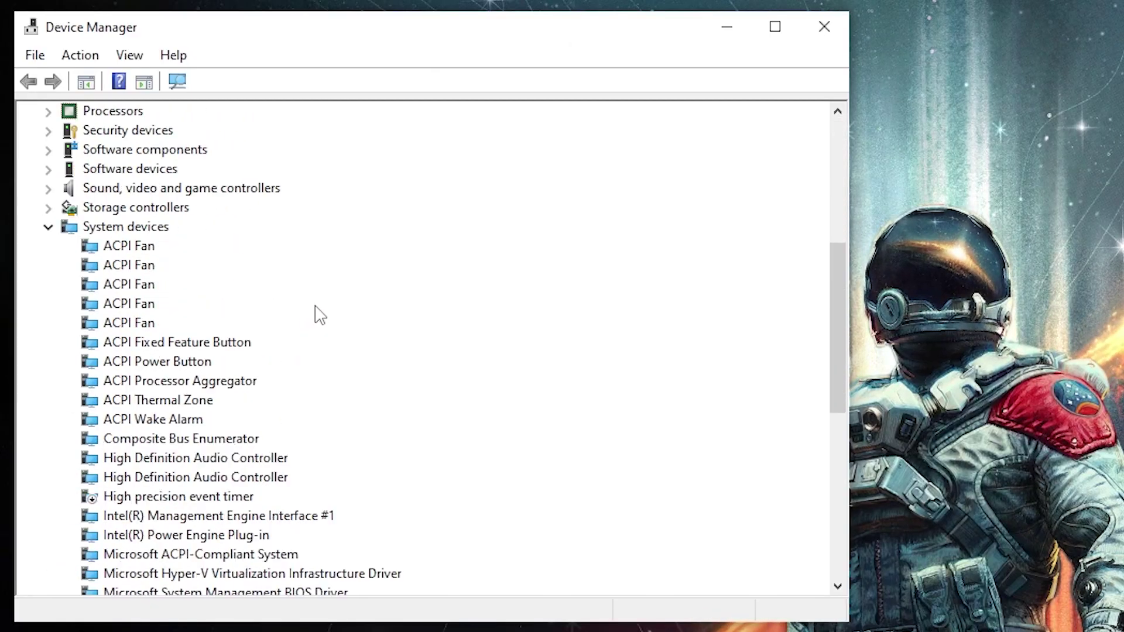
{"action": "scroll", "coordinate": [193, 176], "scroll_direction": "down", "scroll_amount": 1}
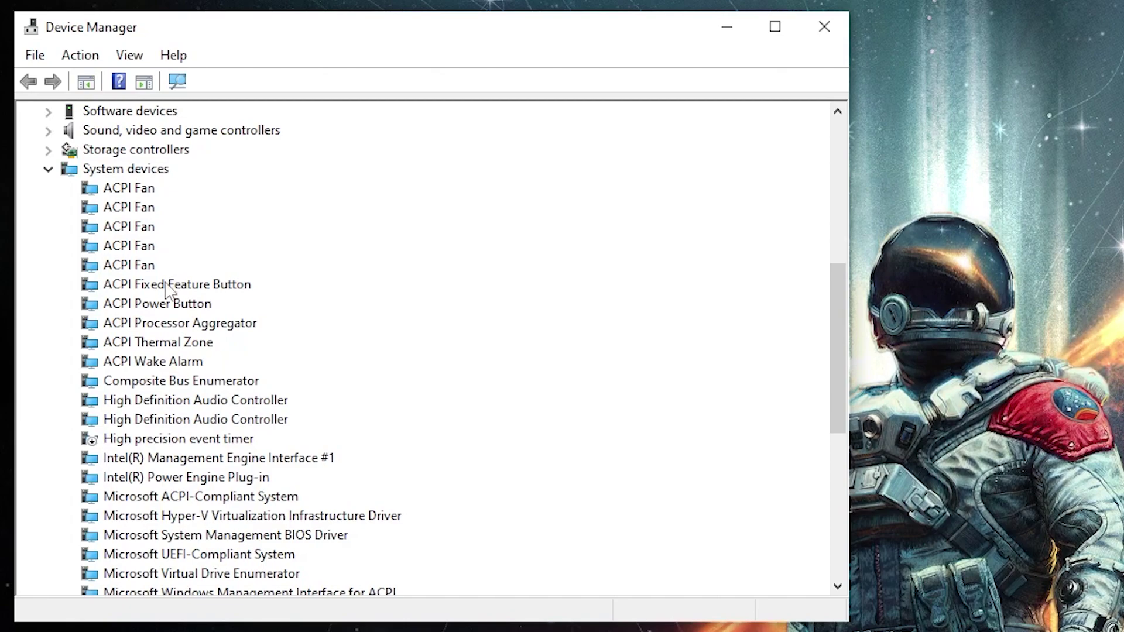
{"action": "right_click", "coordinate": [174, 442]}
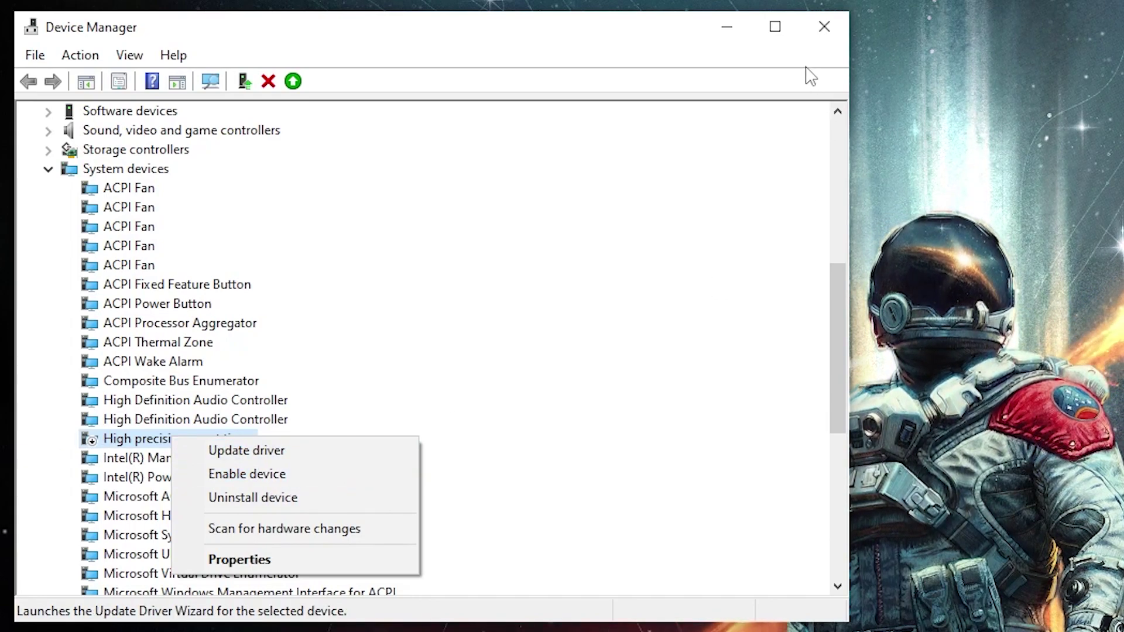
{"action": "left_click", "coordinate": [828, 24]}
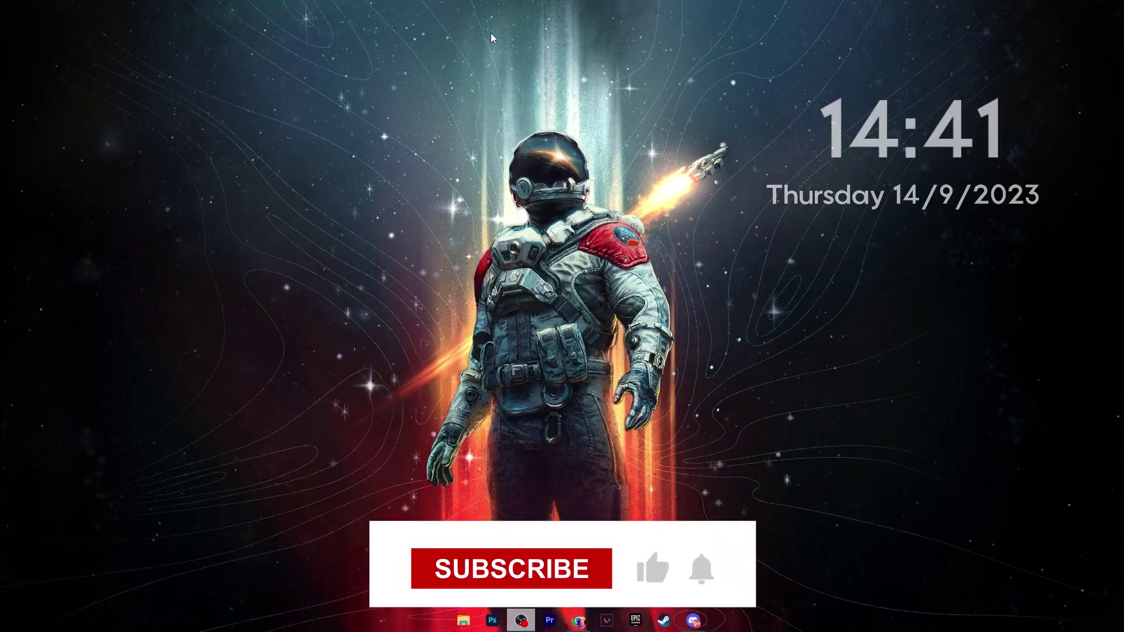
Run msconfig and set the boot advanced options to use 16 processors
{"action": "key", "text": "super+r"}
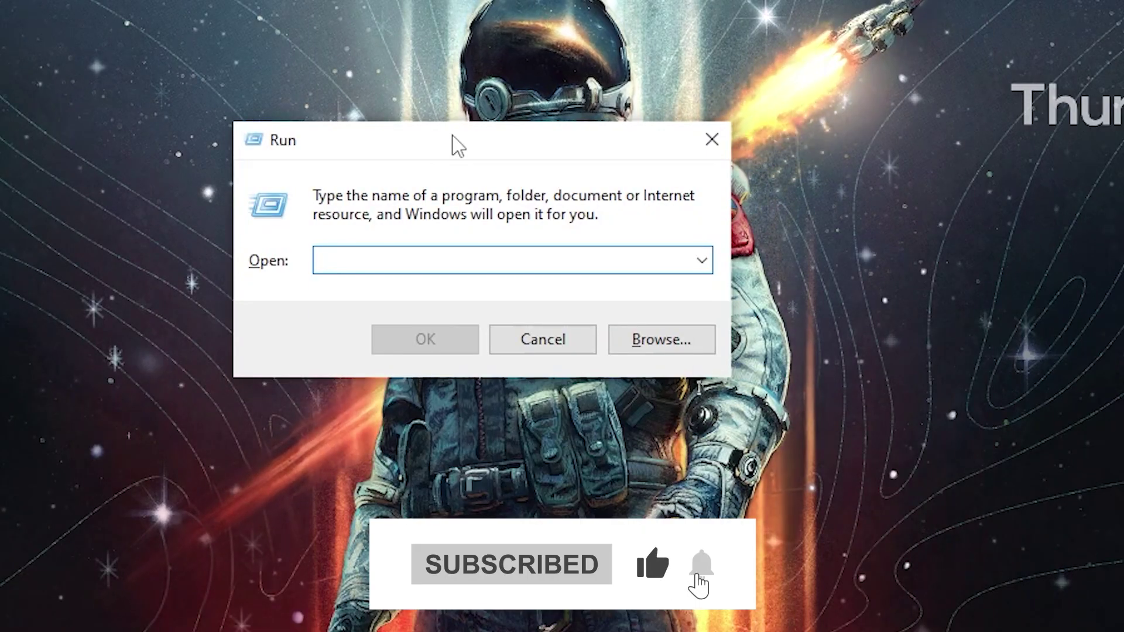
{"action": "type", "text": "msconfig"}
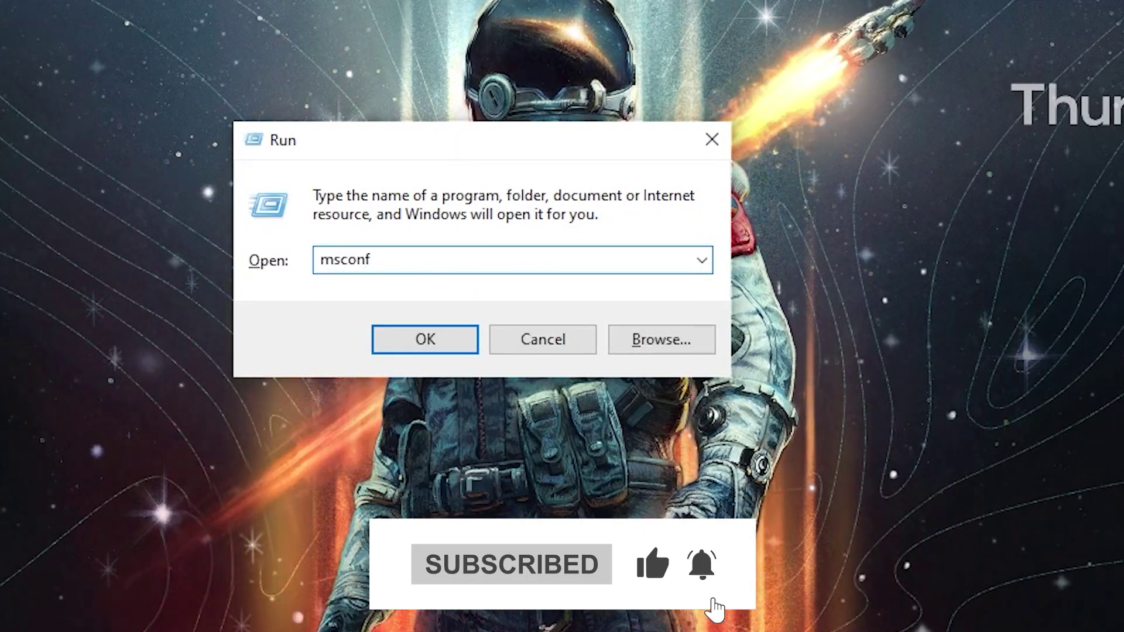
{"action": "key", "text": "Return"}
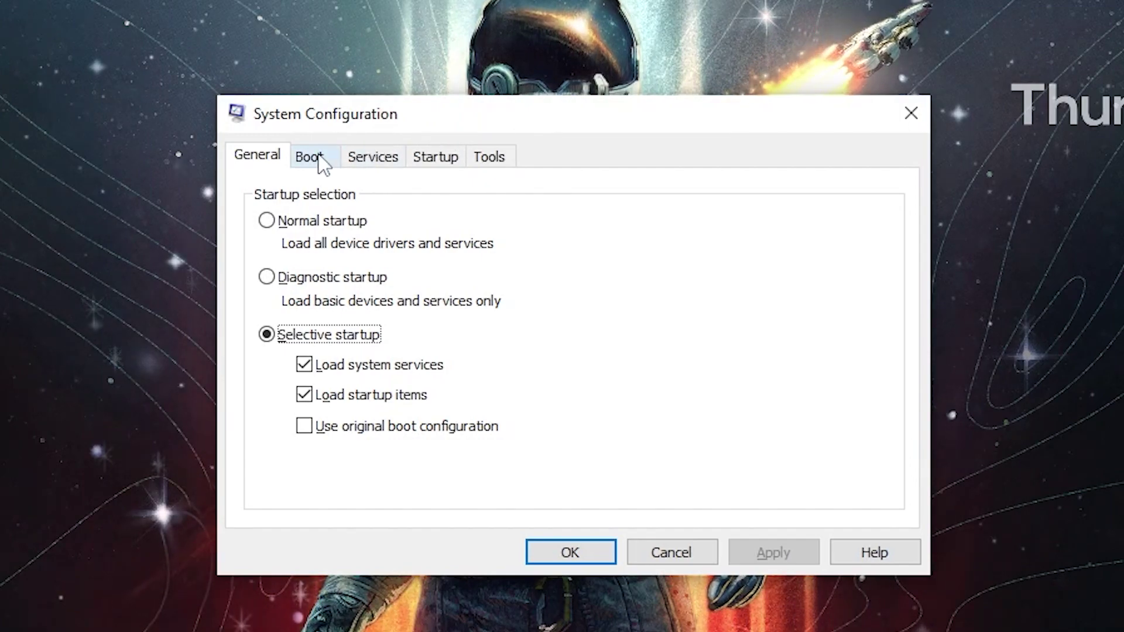
{"action": "left_click", "coordinate": [317, 158]}
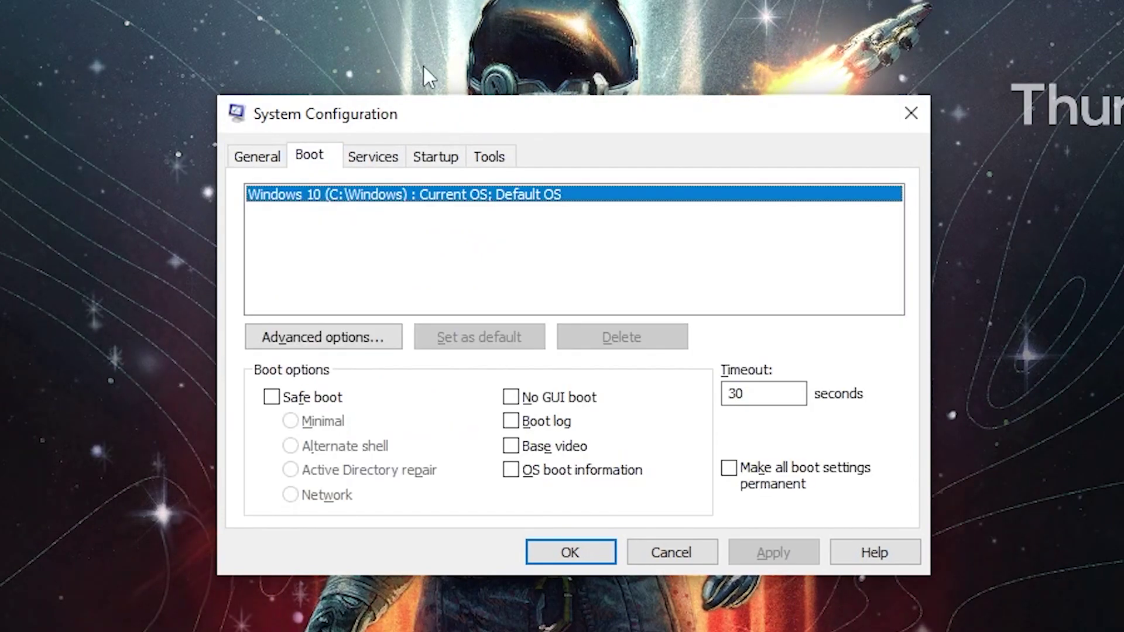
{"action": "left_click", "coordinate": [298, 335]}
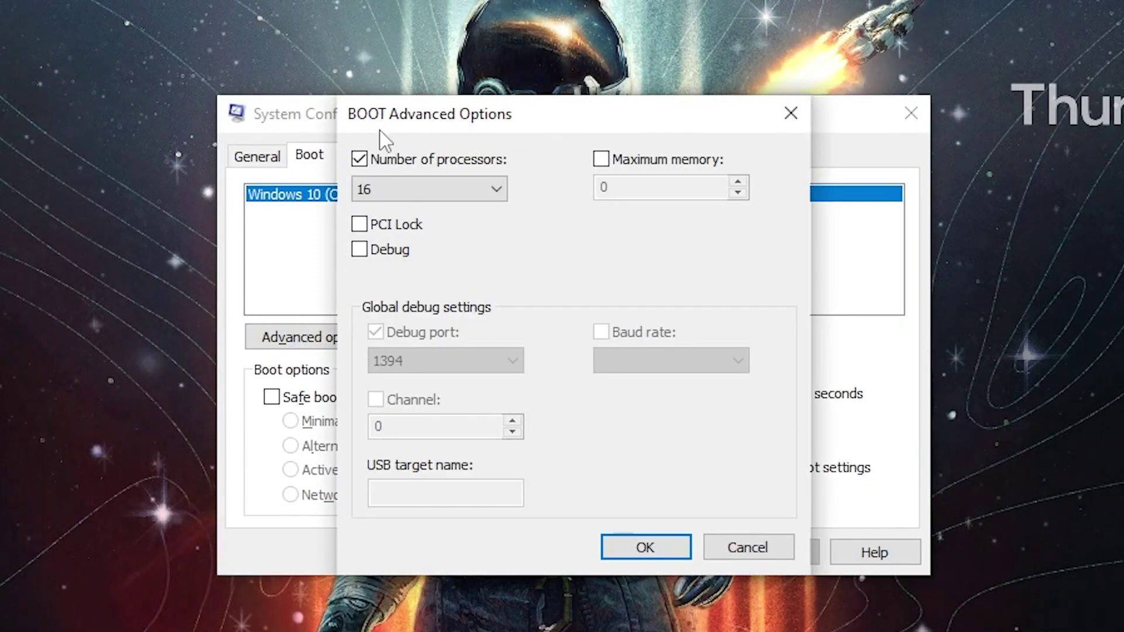
{"action": "left_click", "coordinate": [496, 189]}
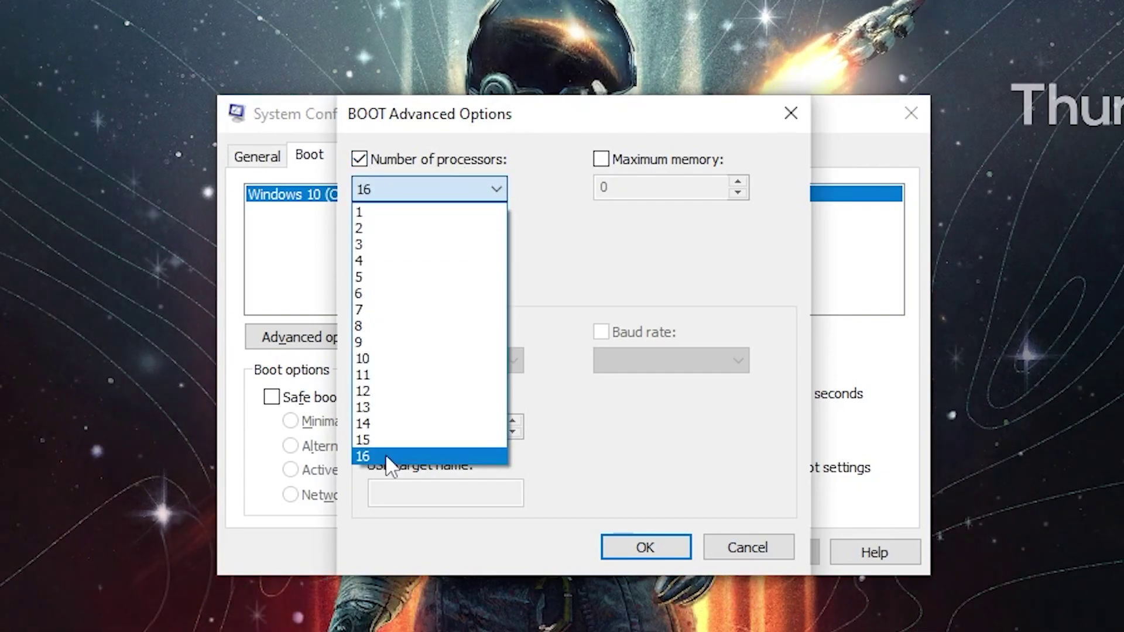
{"action": "left_click", "coordinate": [369, 457]}
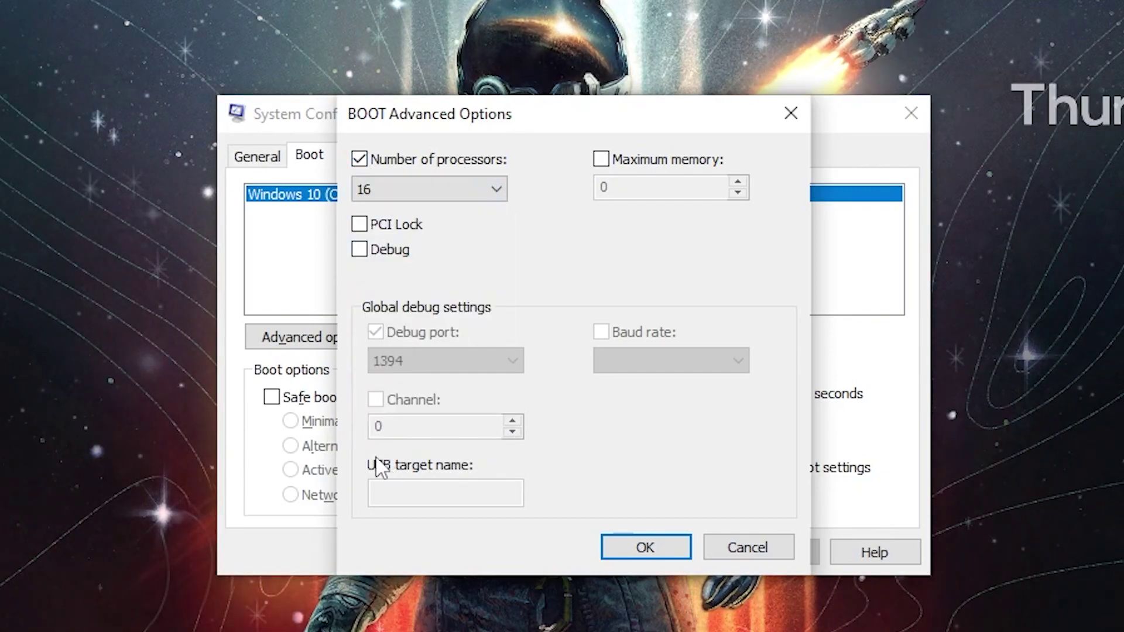
{"action": "left_click", "coordinate": [638, 552]}
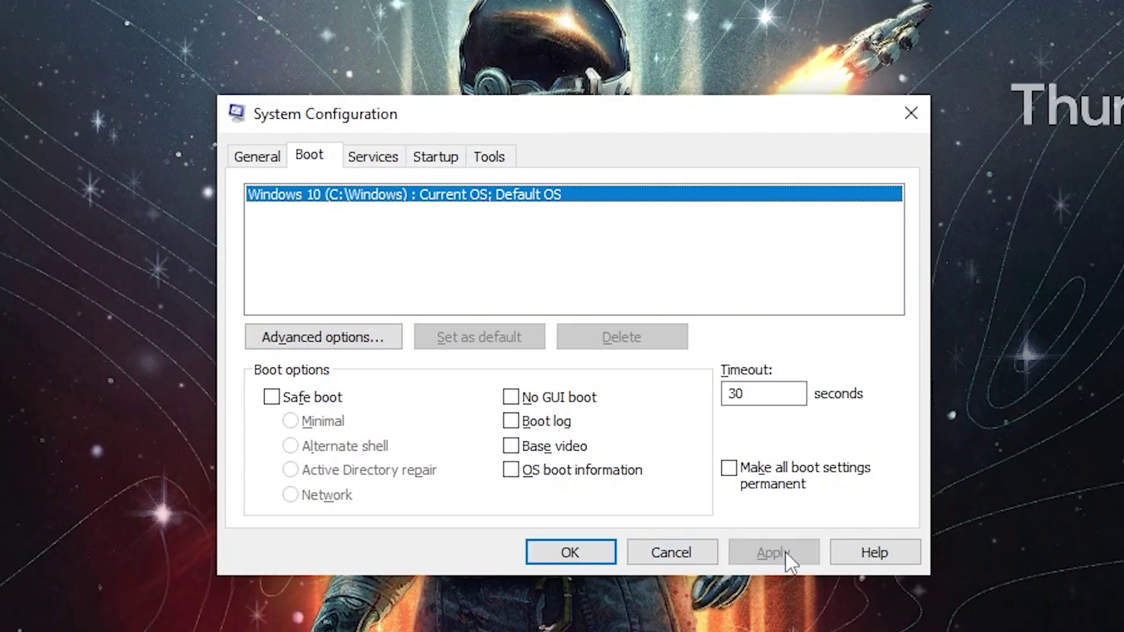
Apply the 16-processor boot change and close System Configuration
{"action": "left_click", "coordinate": [587, 555]}
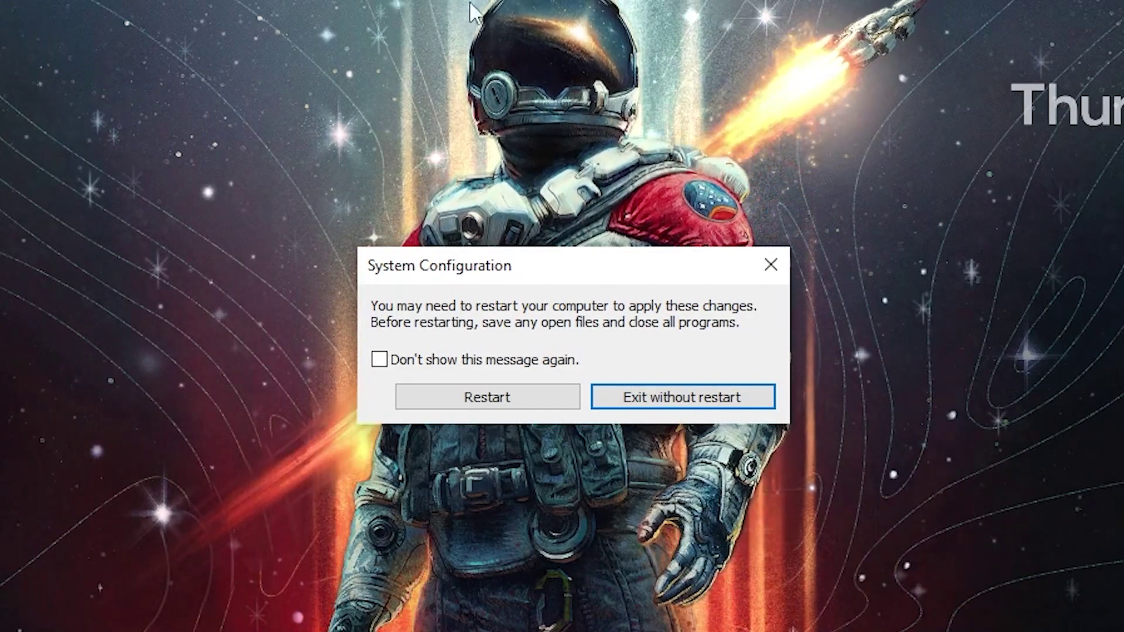